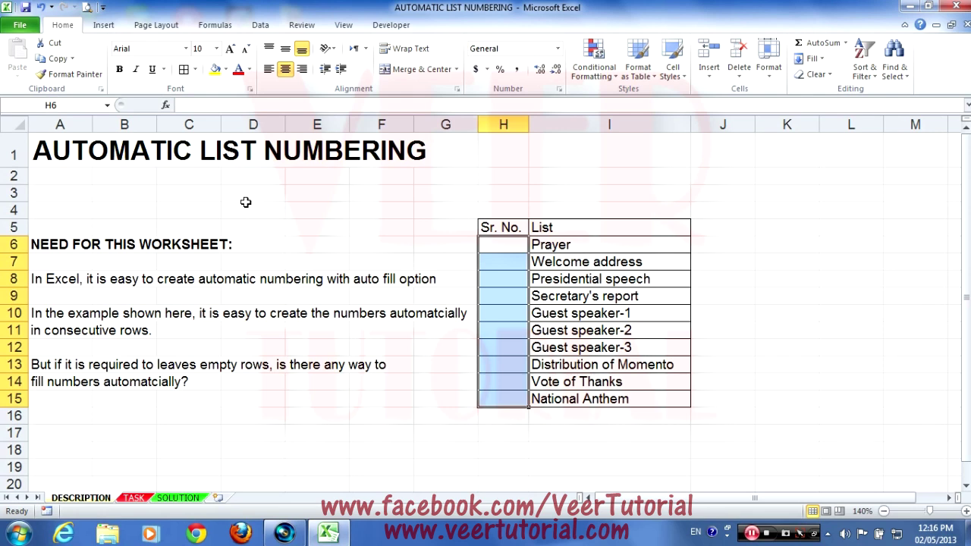
- Deselect the cleared Sr. No. range H6:H15 by clicking cell B16
left_click(102, 413)
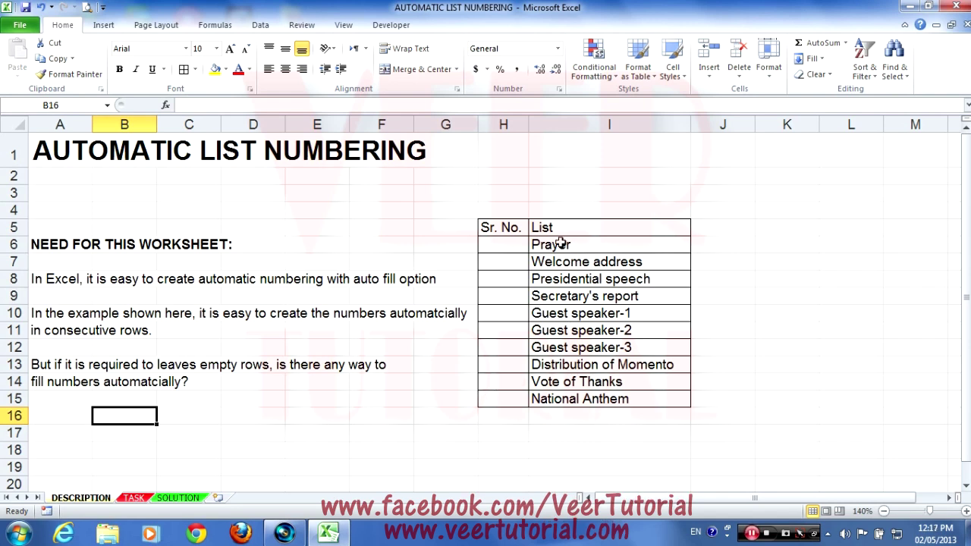
- Enter 1 and 2 in H6:H7 and auto-fill the series to 10 at H15
left_click(512, 245)
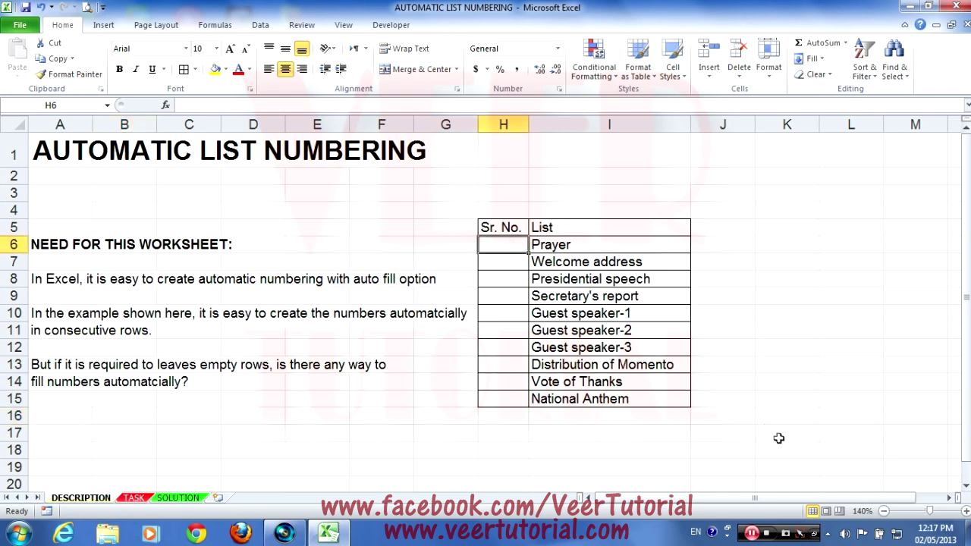
type("1")
key("Return")
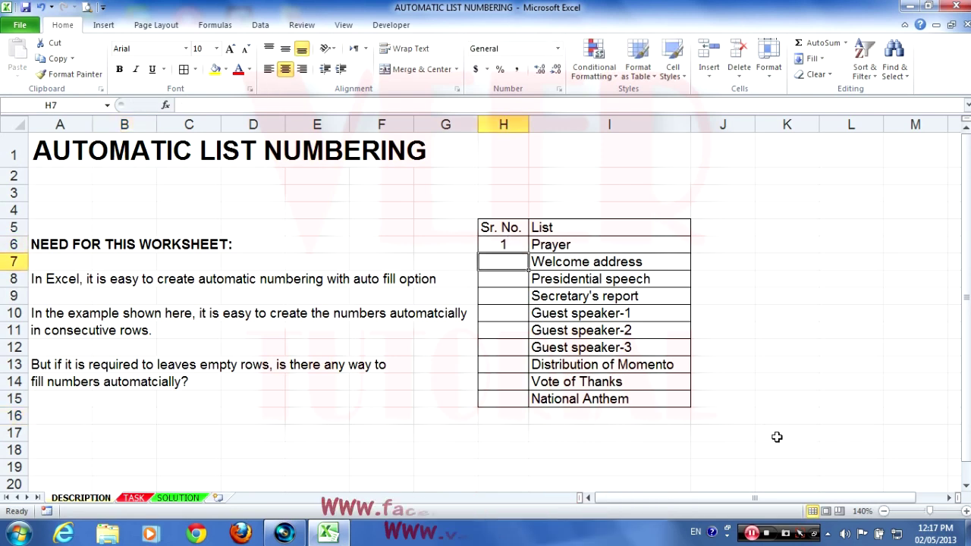
type("2")
key("Return")
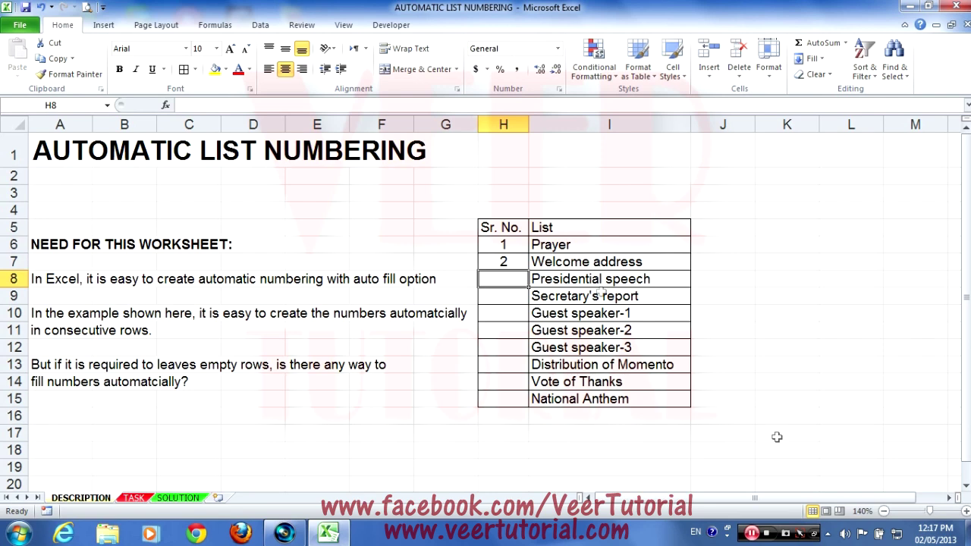
left_click_drag(514, 244, 530, 270)
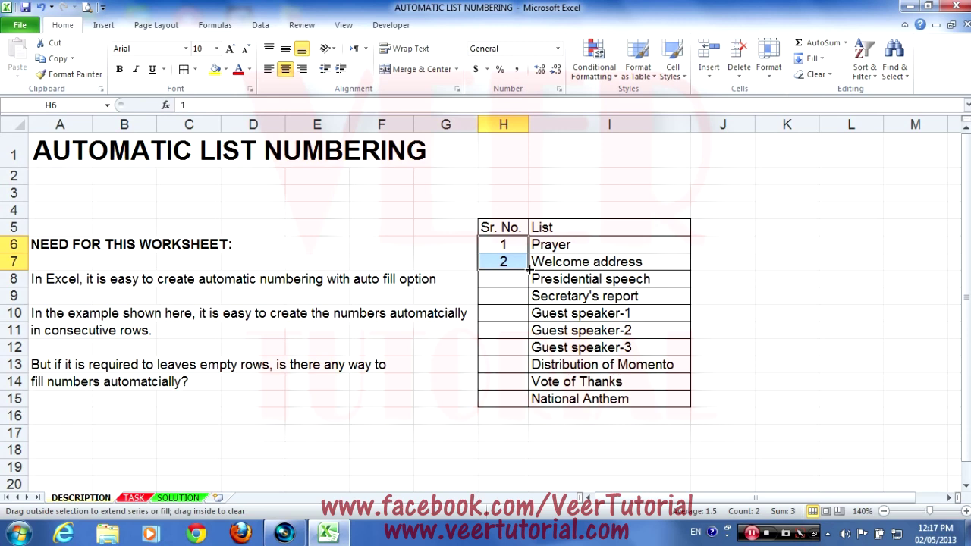
double_click(529, 268)
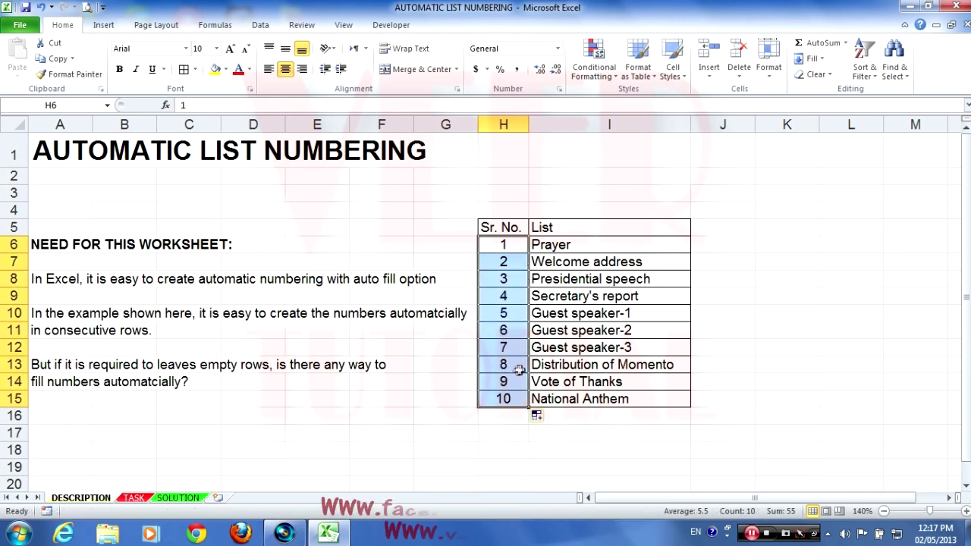
left_click(296, 434)
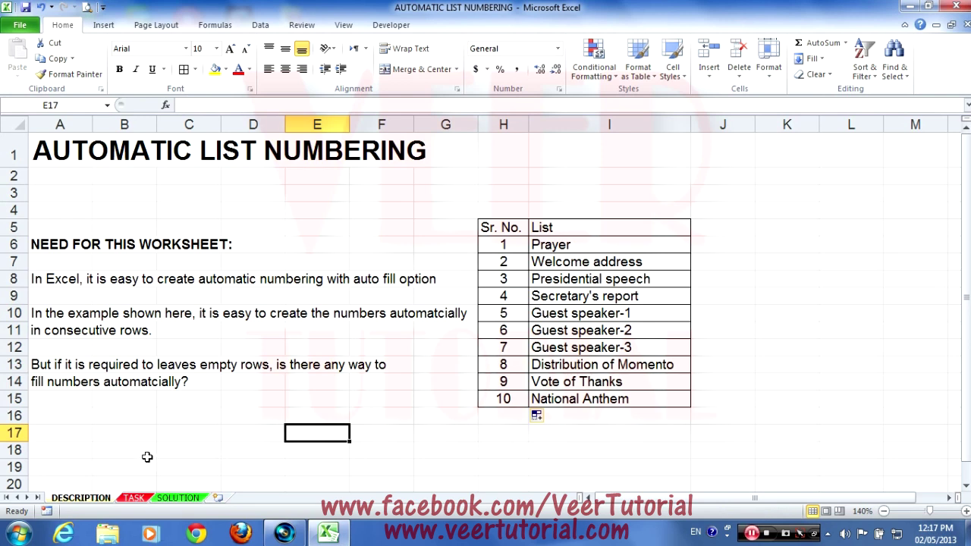
- Switch to the TASK sheet to view numbering that skips blank rows
left_click(133, 497)
left_click(142, 409)
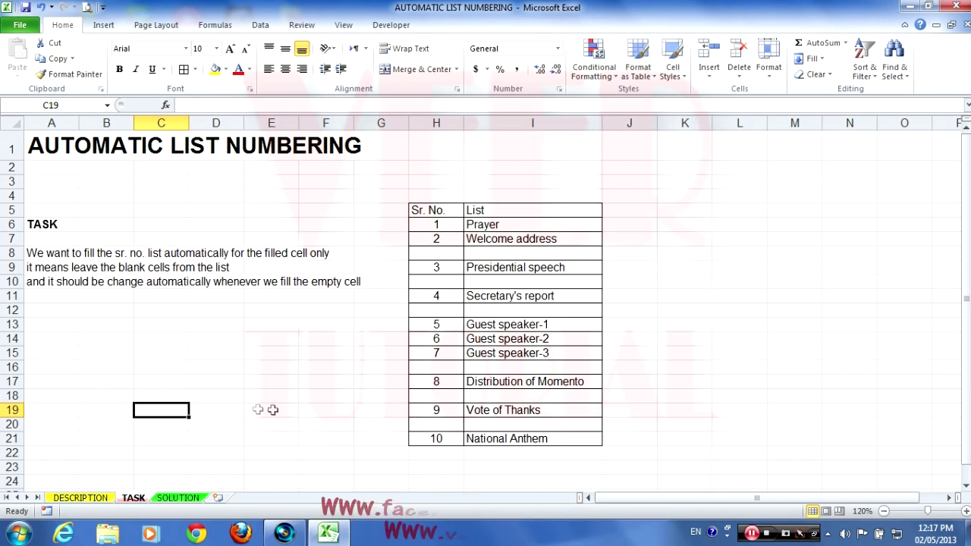
- On the SOLUTION sheet, start an =if formula in cell H6
left_click(179, 497)
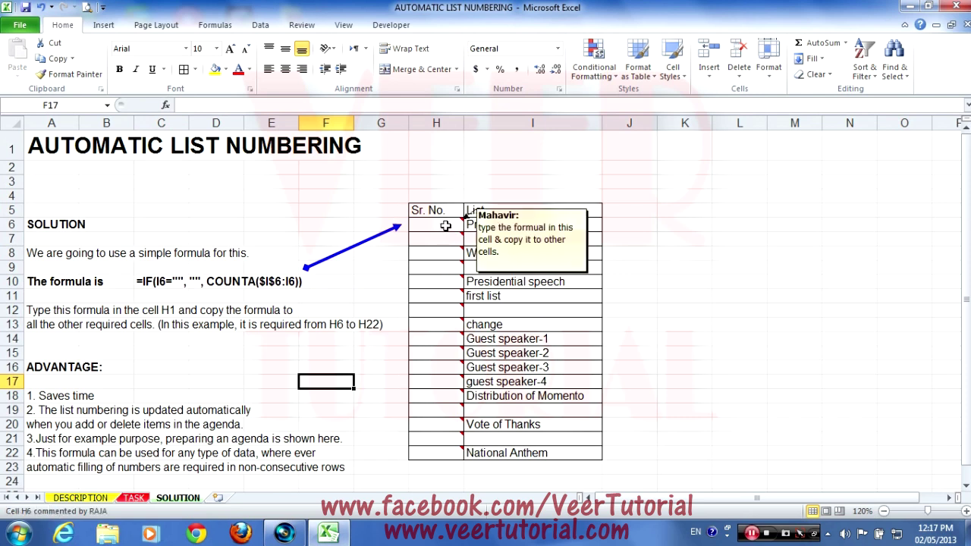
left_click(445, 226)
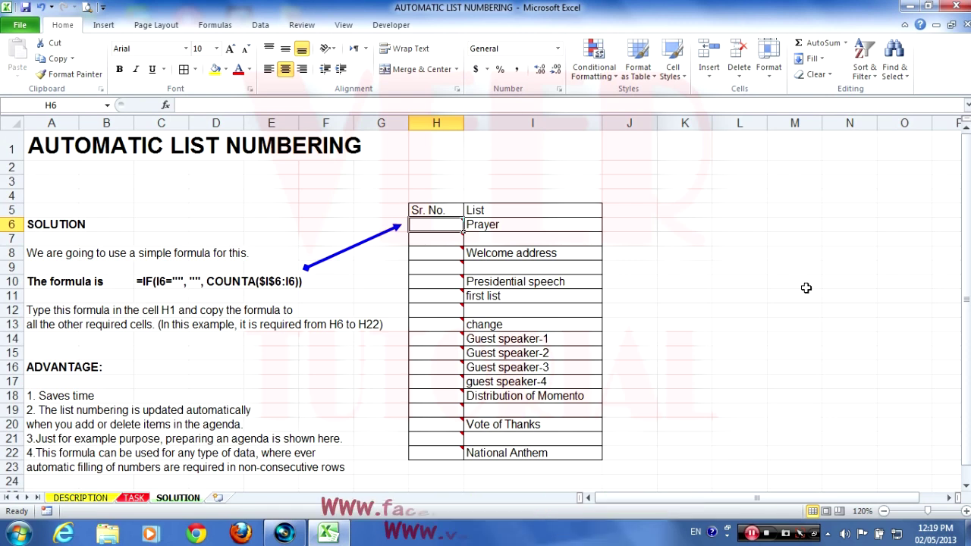
type("=if")
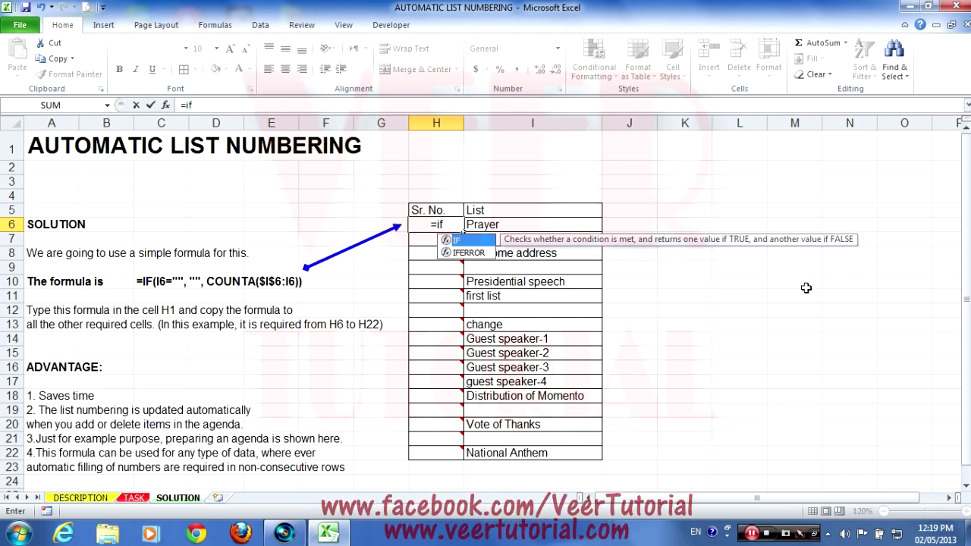
- Continue the H6 formula as =IF(I6="","",coun, highlighting COUNTA in the suggestions
type("(")
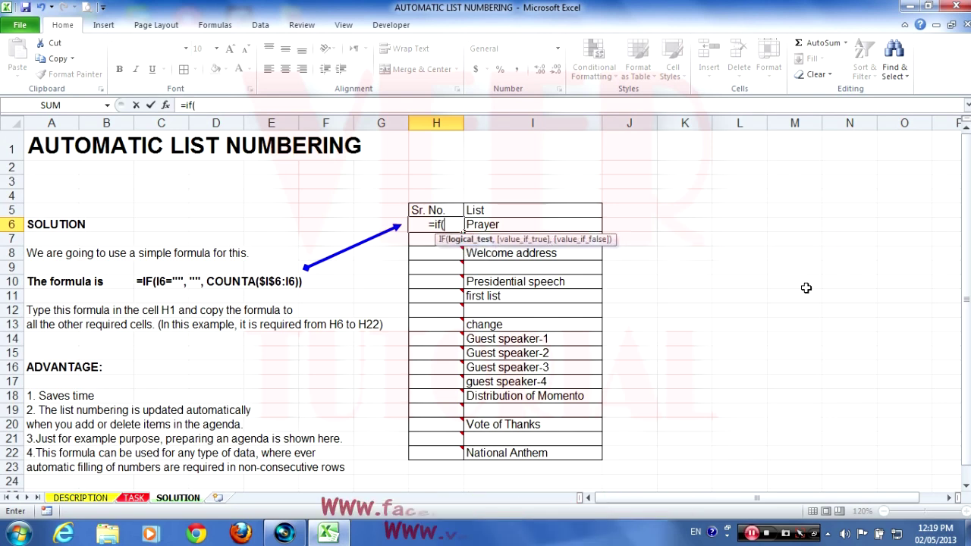
type("i")
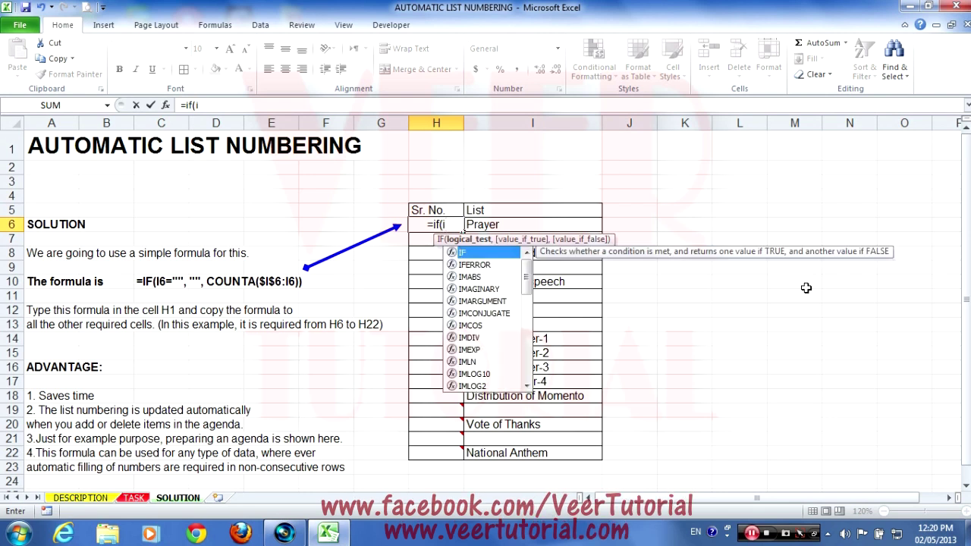
type("6=")
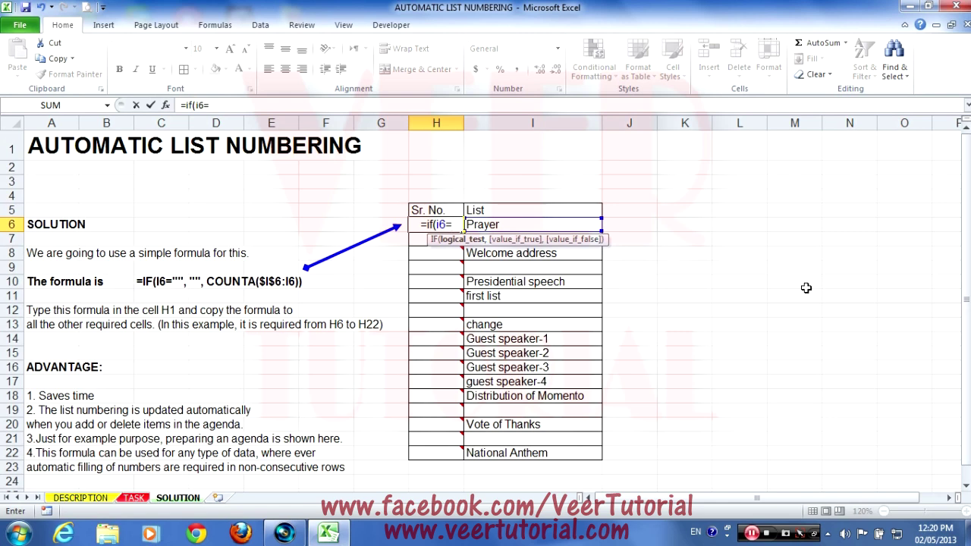
type("\"\"")
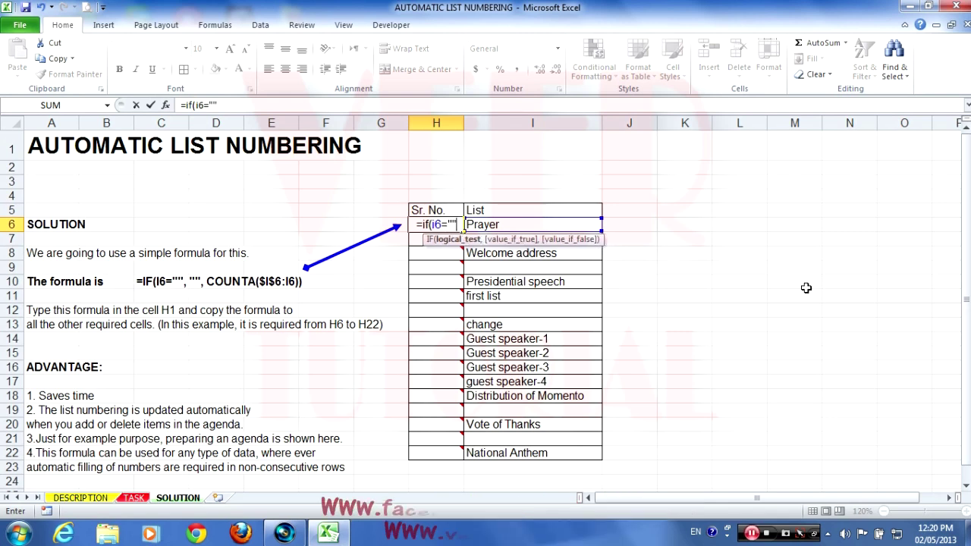
type(",")
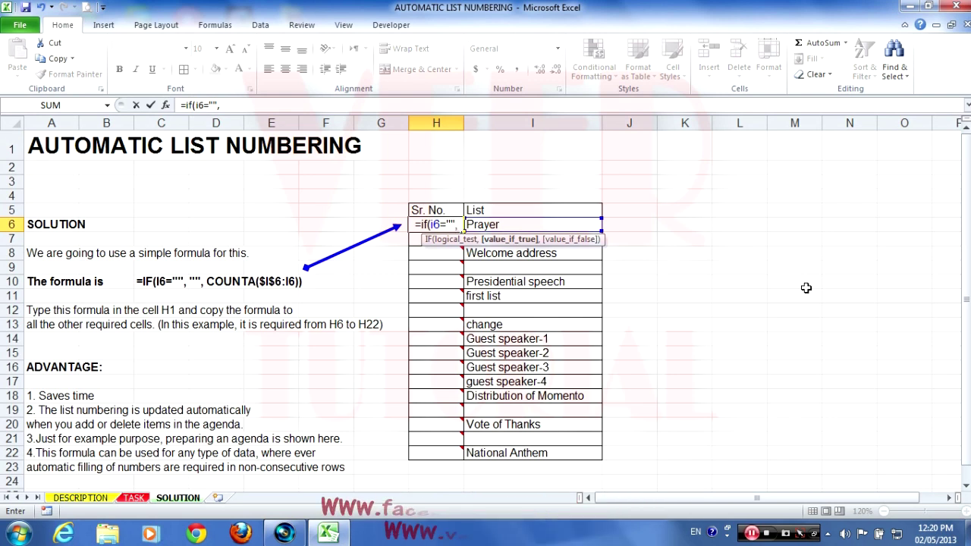
type("\"\"")
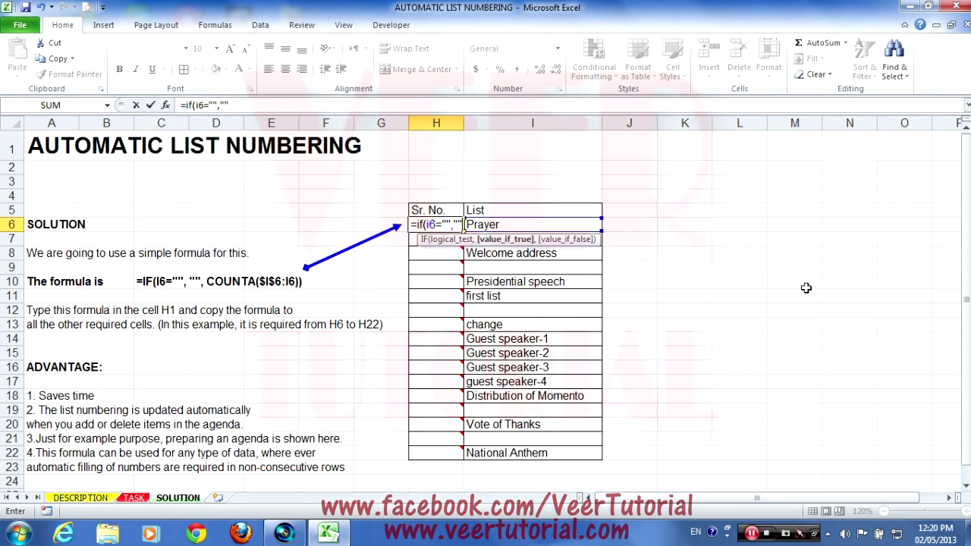
type(",")
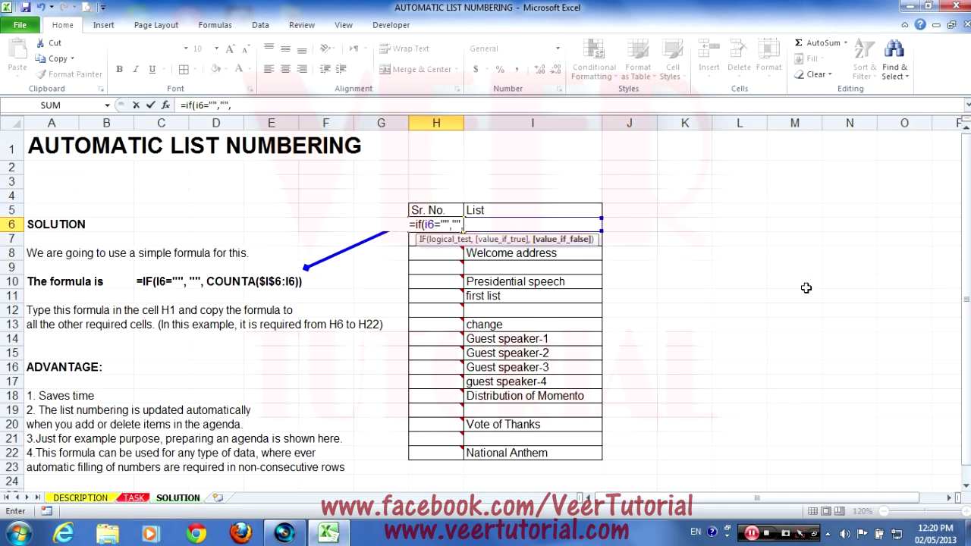
type(")")
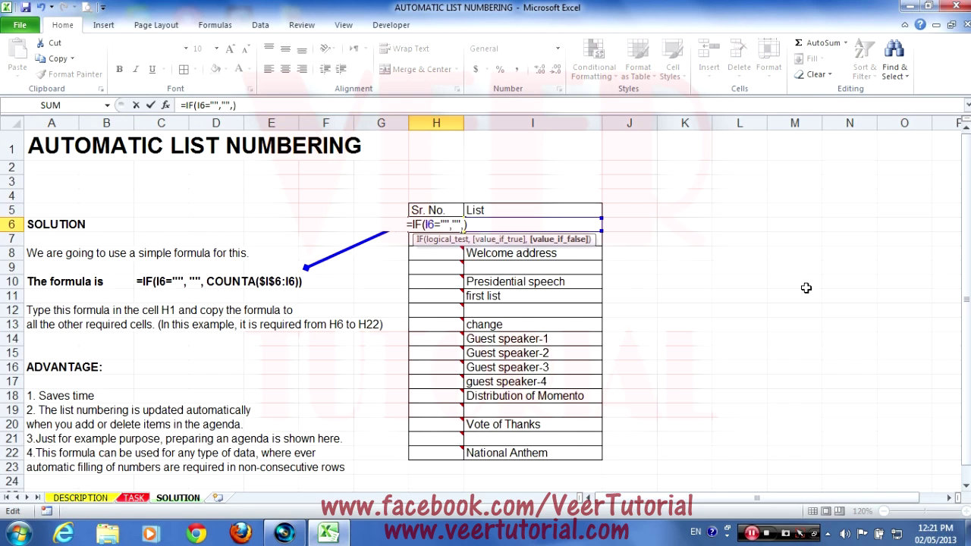
type("coun")
key("Down")
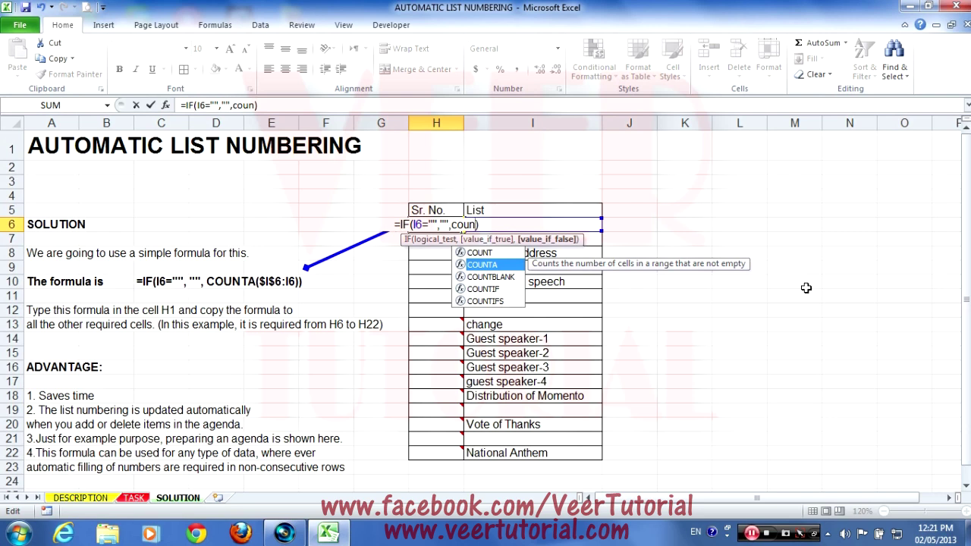
- Complete H6 as =IF(I6="","",COUNTA($I$6:I6)), showing 1 beside Prayer
key("Tab")
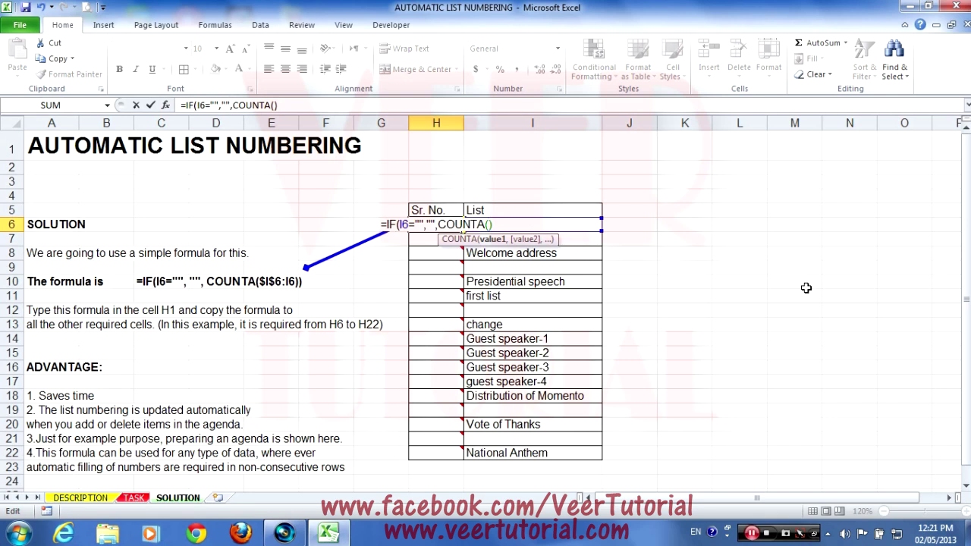
type("$")
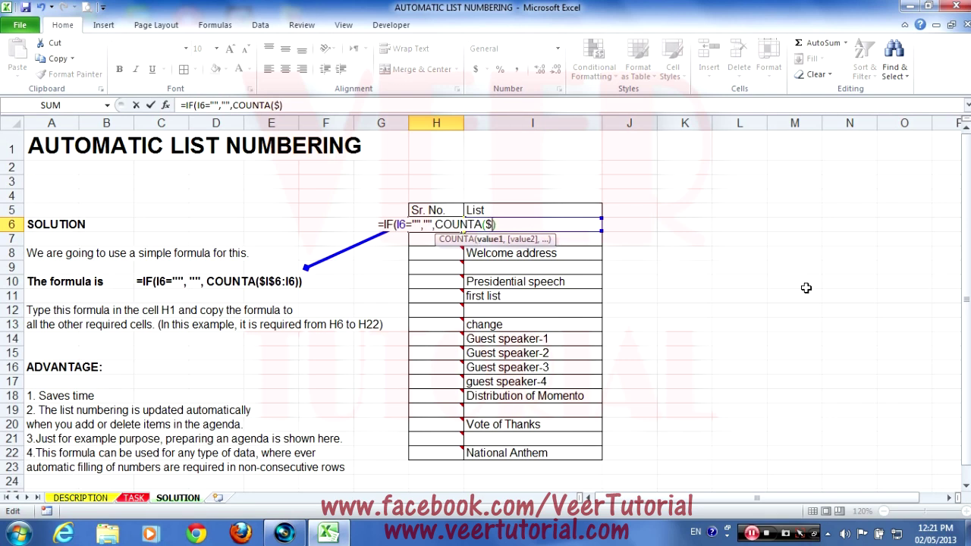
type("i")
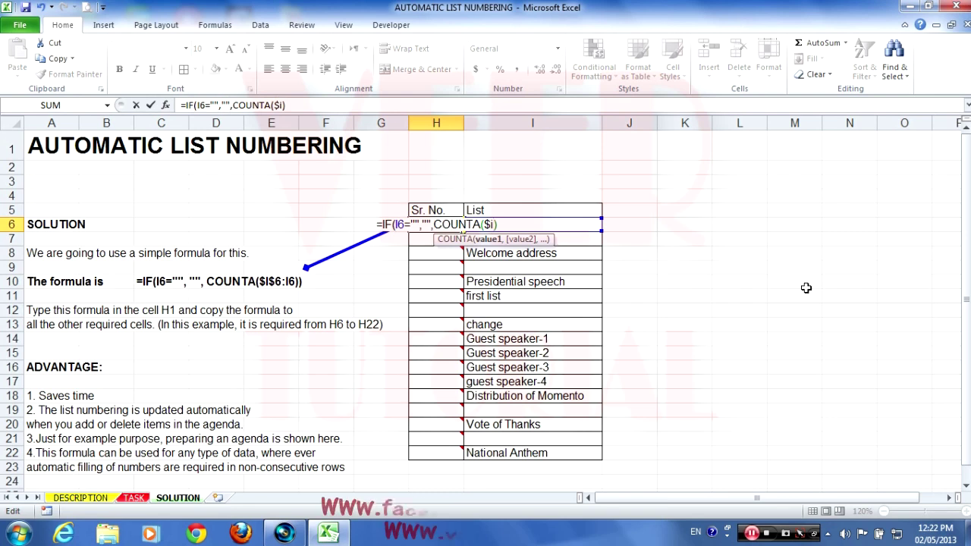
type("$")
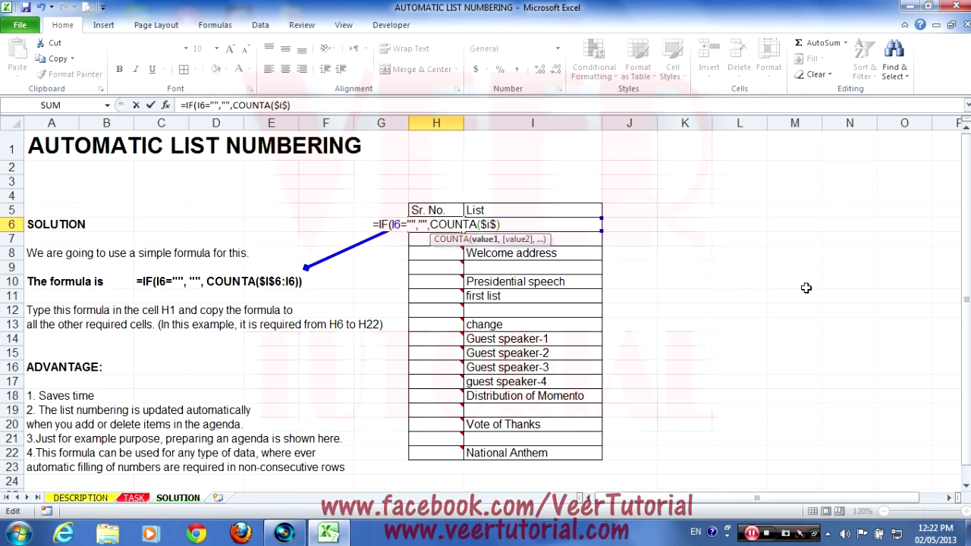
type("6")
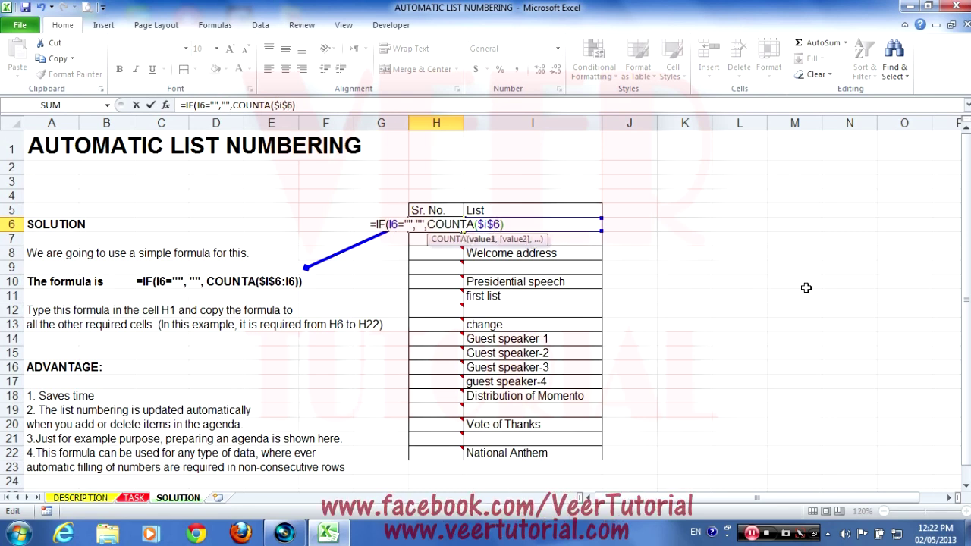
type(":")
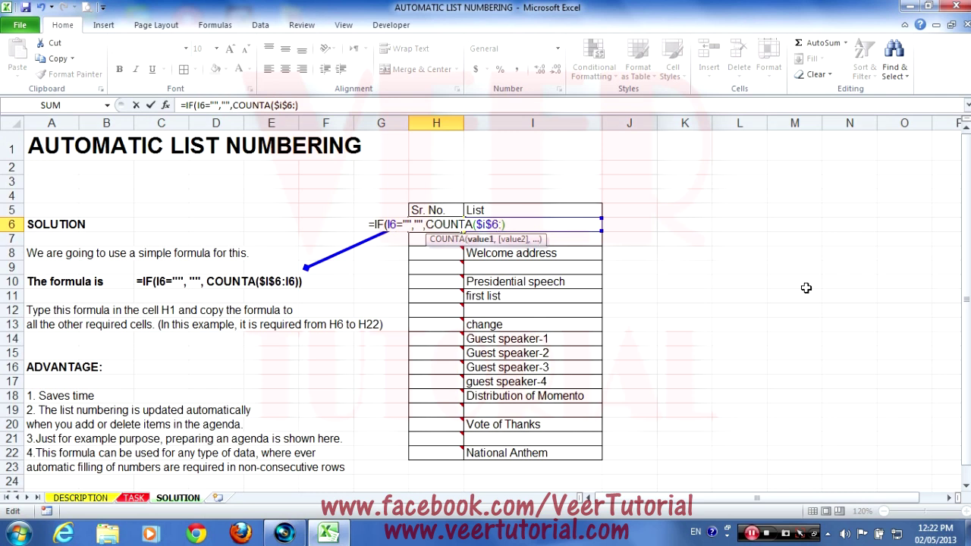
type("i6)")
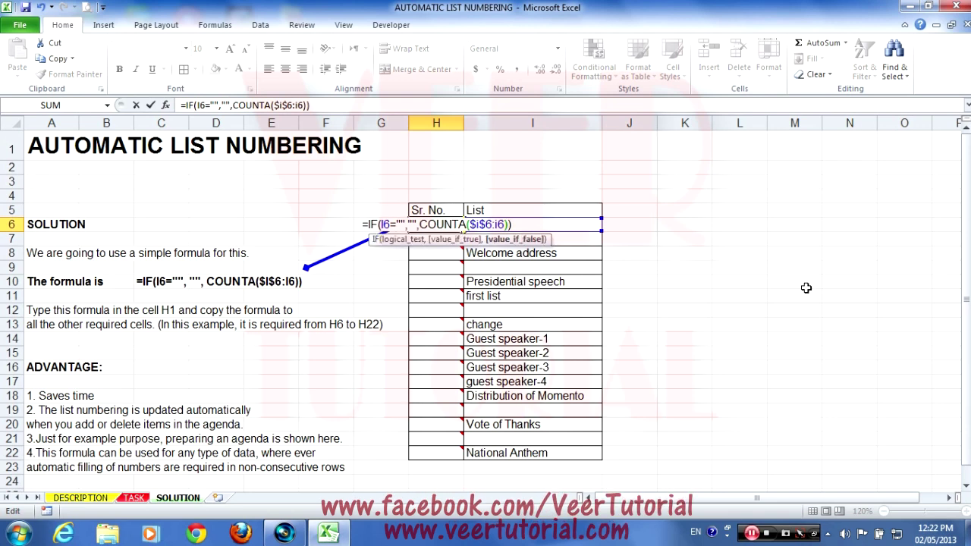
key("Return")
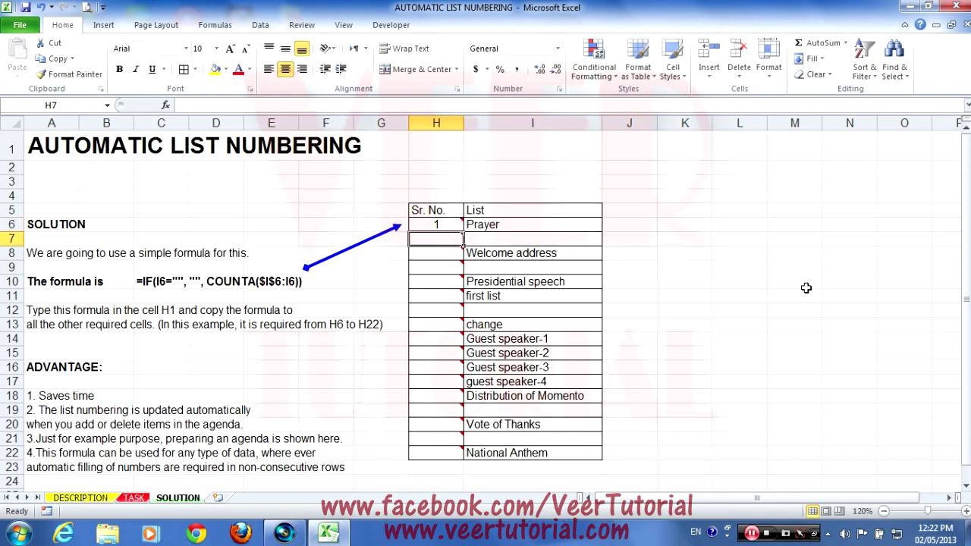
- Copy the H6 formula into H7:H22, numbering list items 1–12
key("Up")
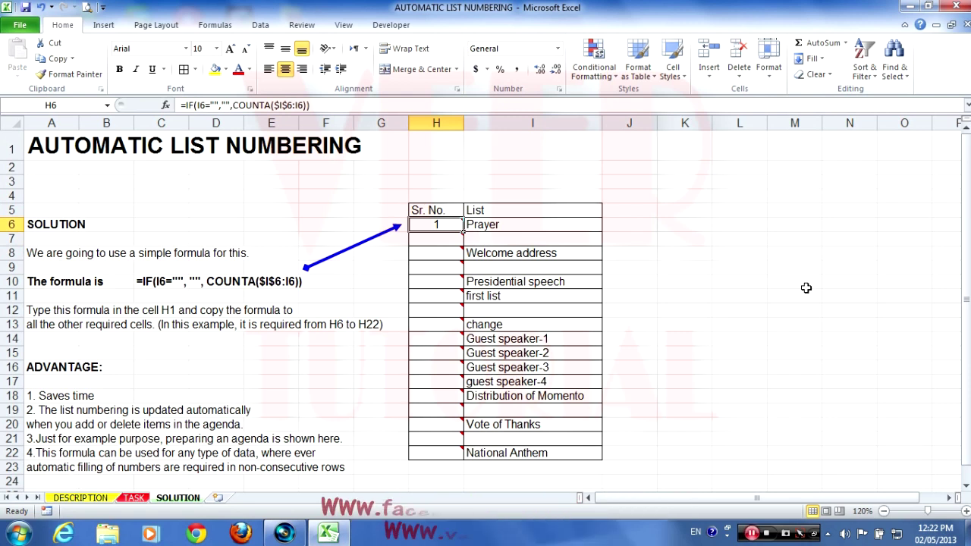
key("ctrl+c")
left_click(446, 241)
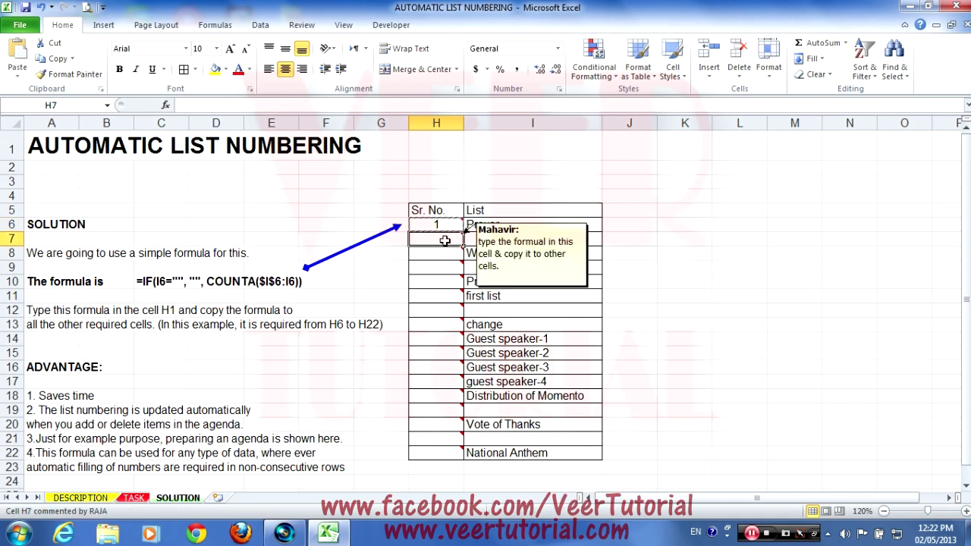
left_click_drag(444, 242, 439, 451)
key("ctrl+v")
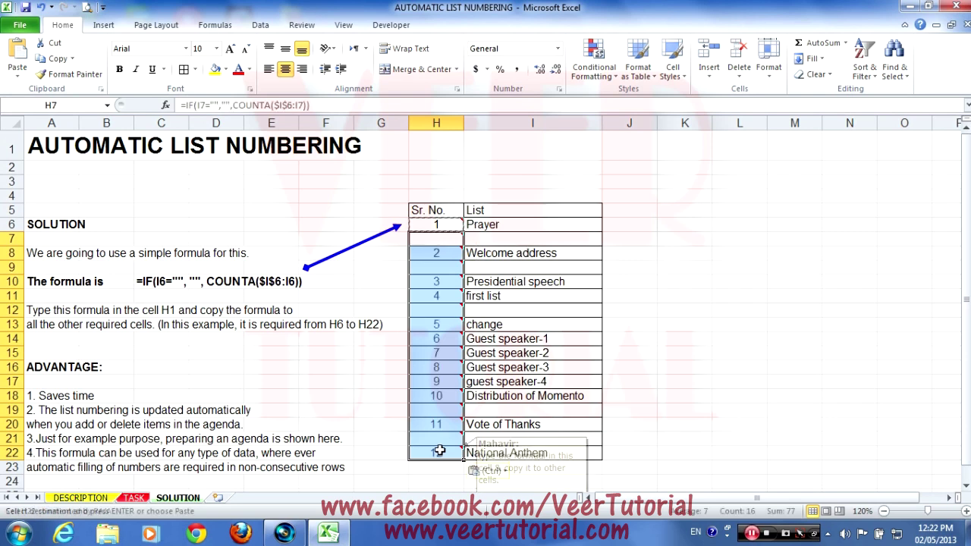
left_click(660, 224)
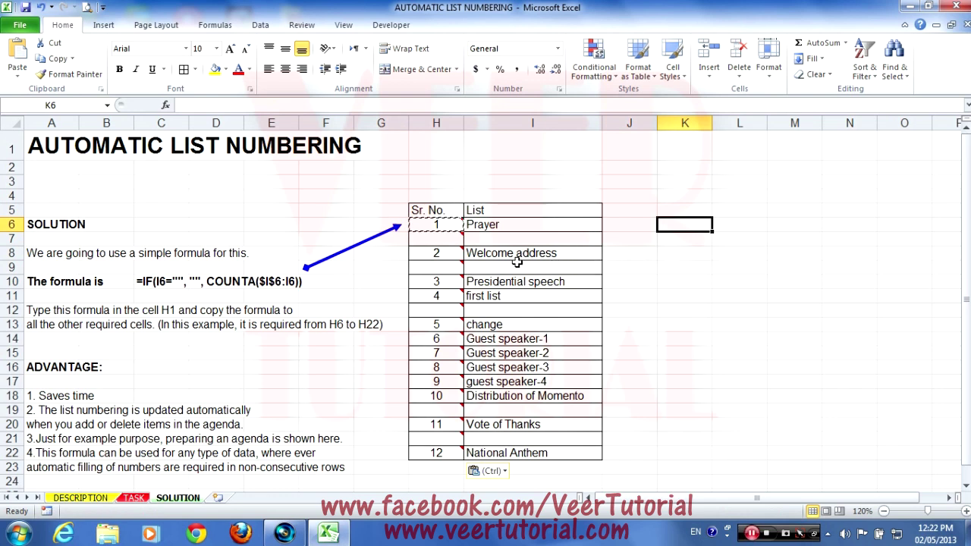
- Delete guest speaker-4 from I17 and add Welcome address in I9
left_click(516, 382)
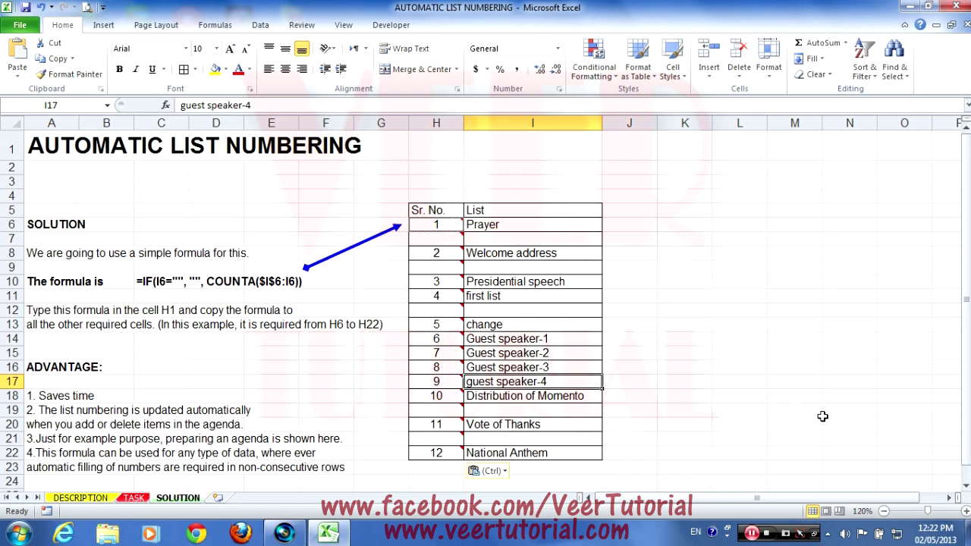
key("Delete")
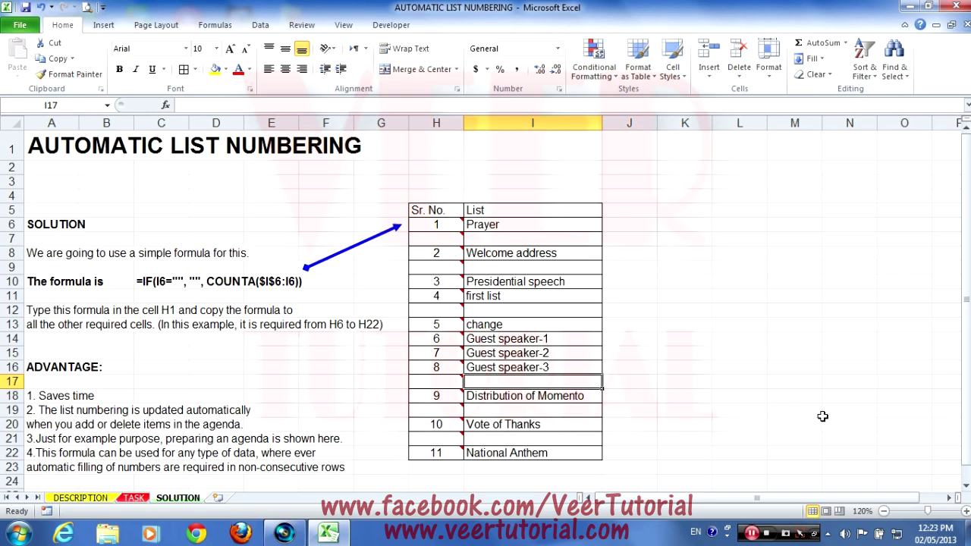
key("Up")
key("Up")
key("Up")
key("Up")
key("Up")
key("Up")
key("Up")
key("Up")
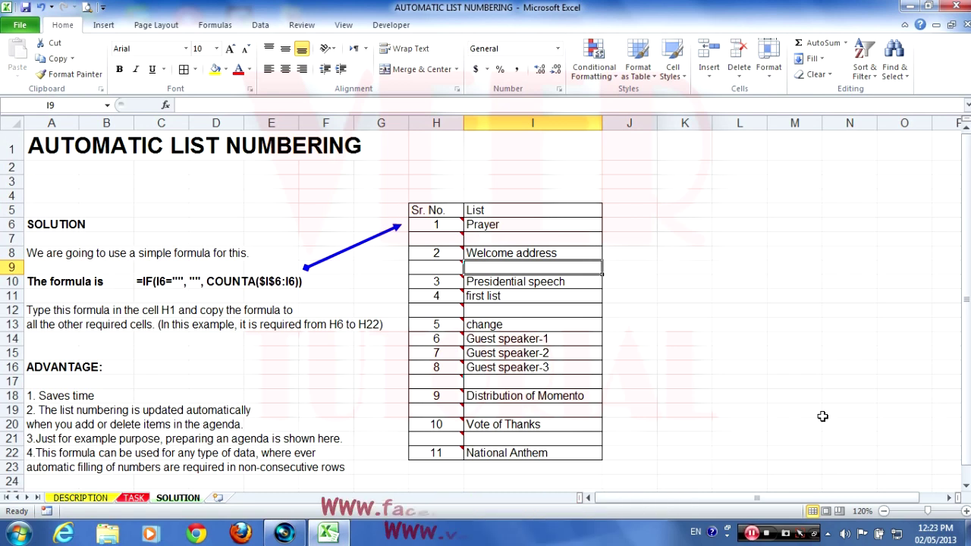
type("we")
key("Return")
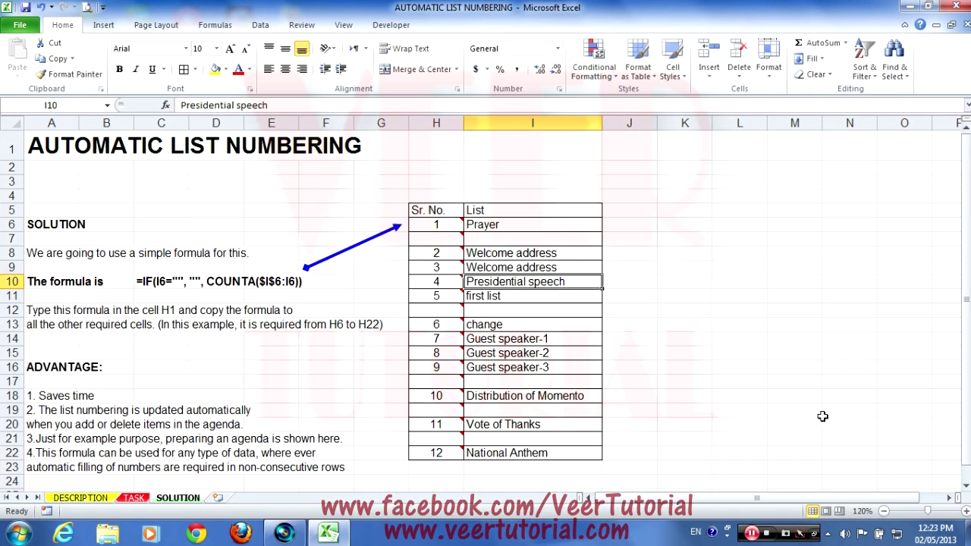